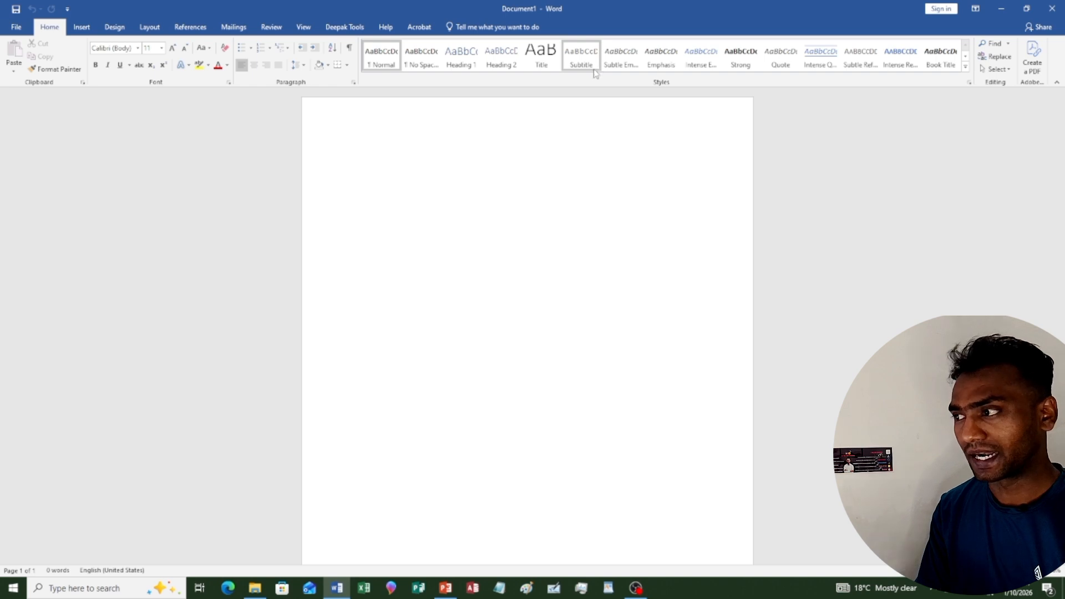
# Generate random sample text in the blank document with =rand(5,5).
pyautogui.write('=')
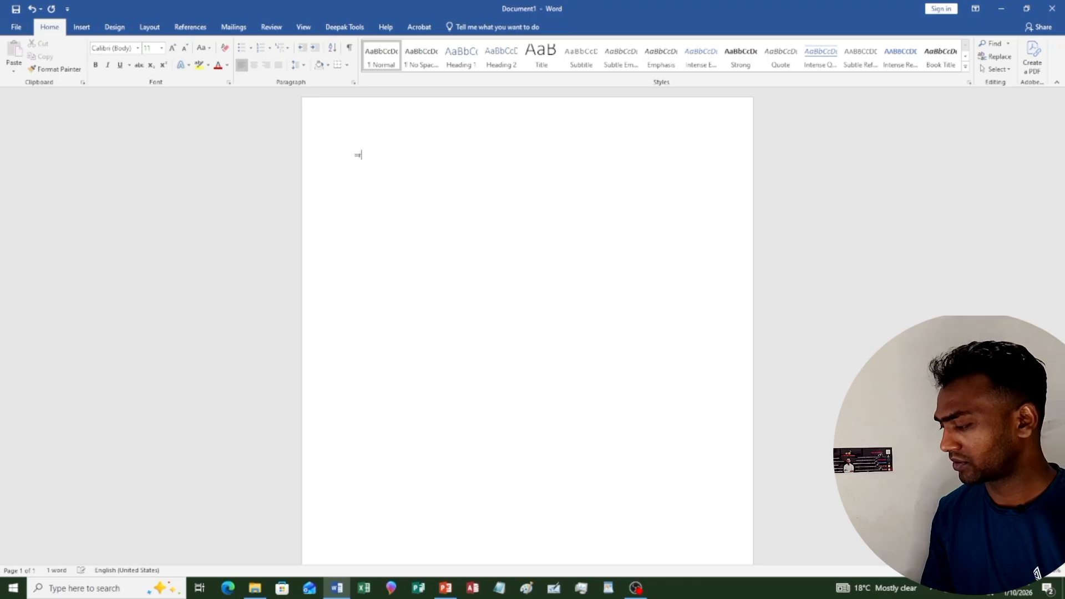
pyautogui.write('rand')
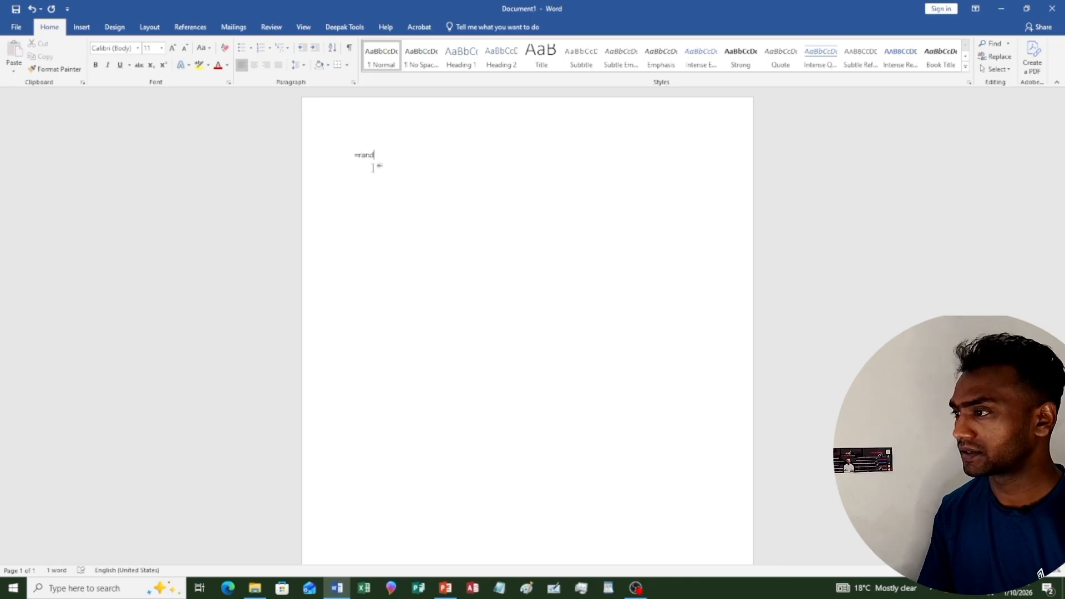
pyautogui.write('(5')
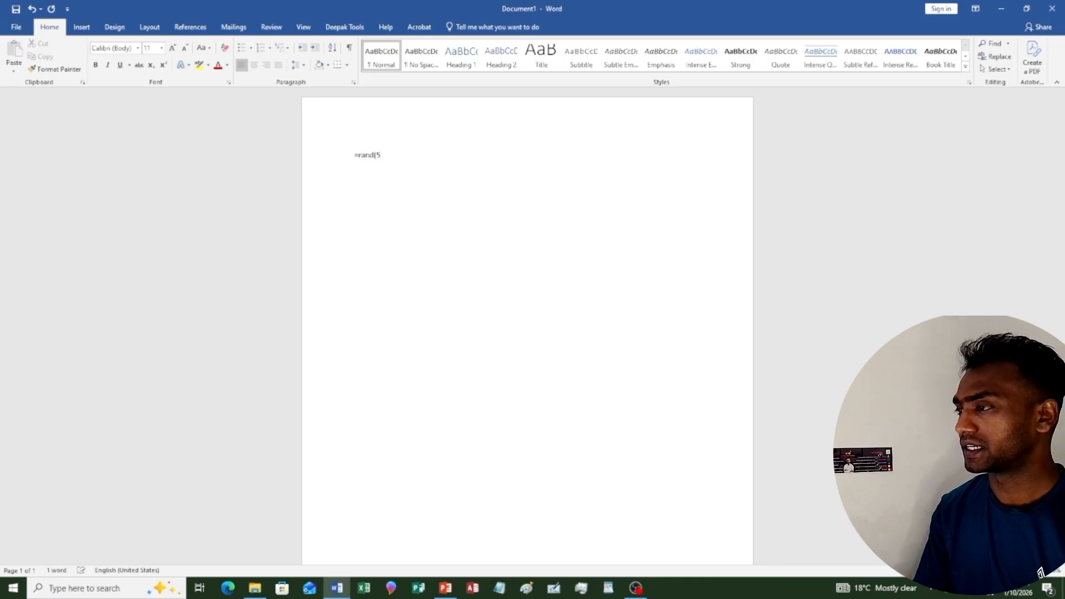
pyautogui.write(',5')
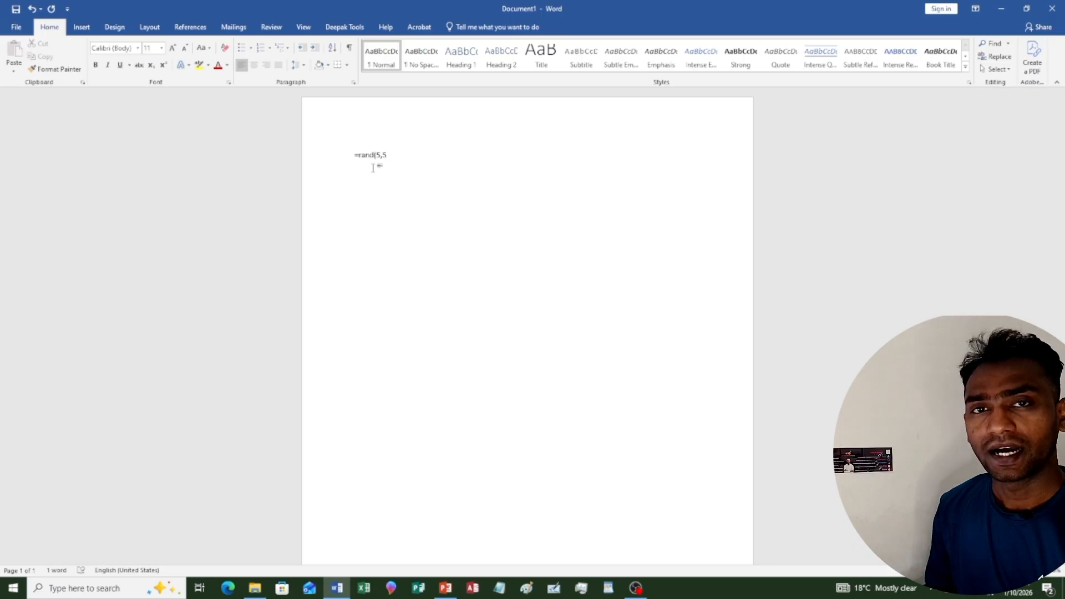
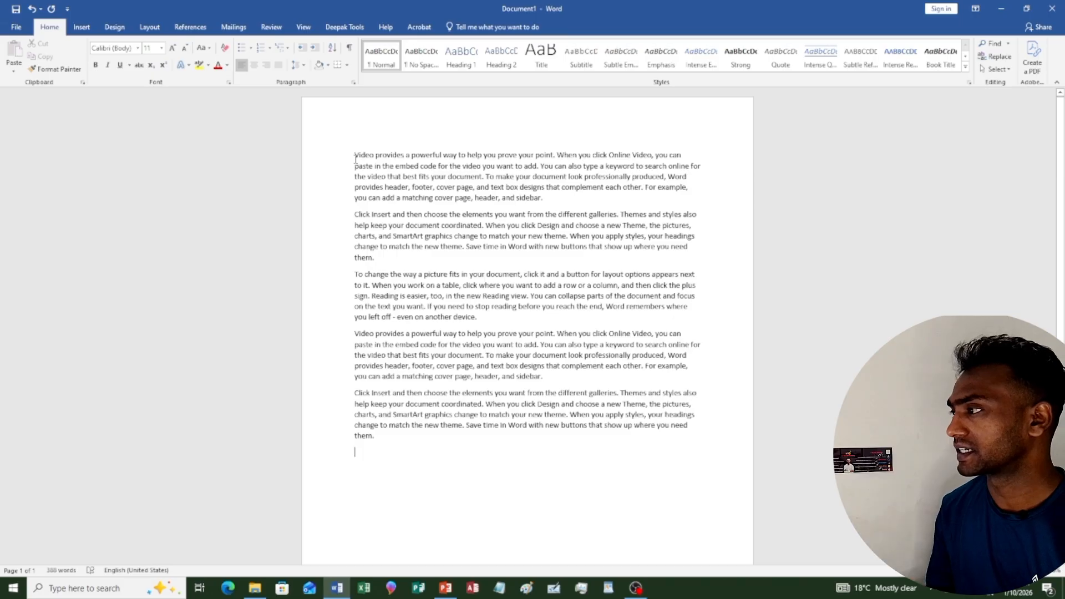
# Try the Intense Quote style on the first paragraph and undo it.
pyautogui.moveTo(355, 156); pyautogui.dragTo(551, 200)
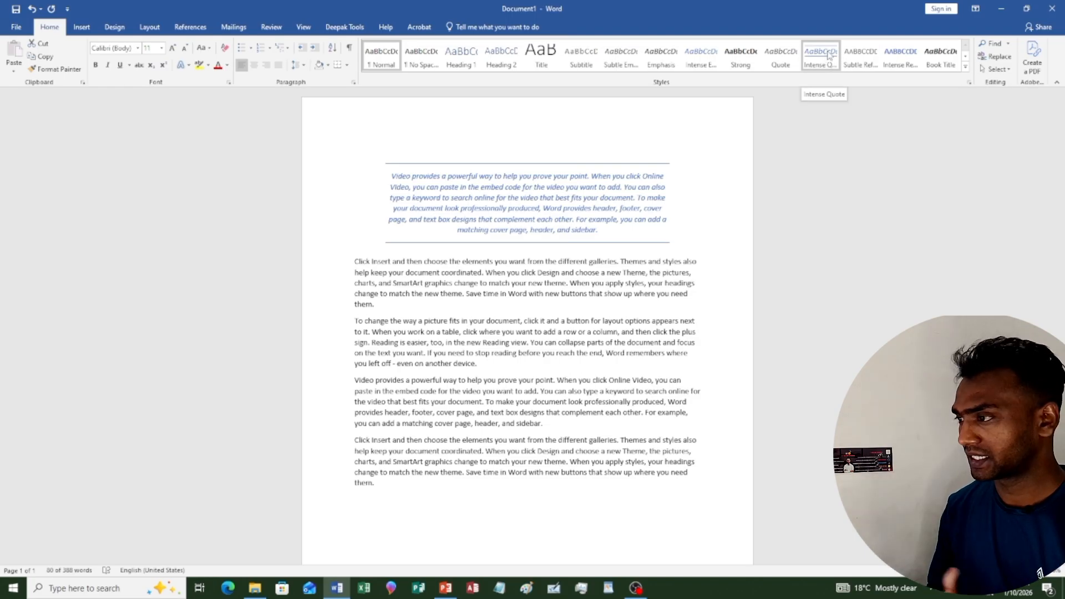
pyautogui.click(826, 57)
pyautogui.click(600, 189)
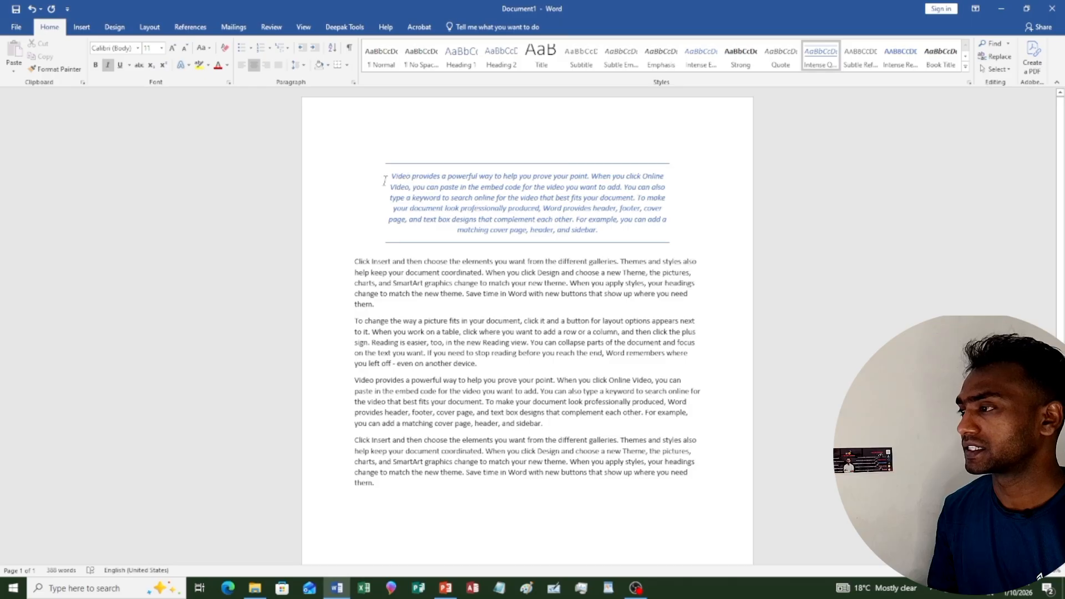
pyautogui.moveTo(384, 181); pyautogui.dragTo(605, 232)
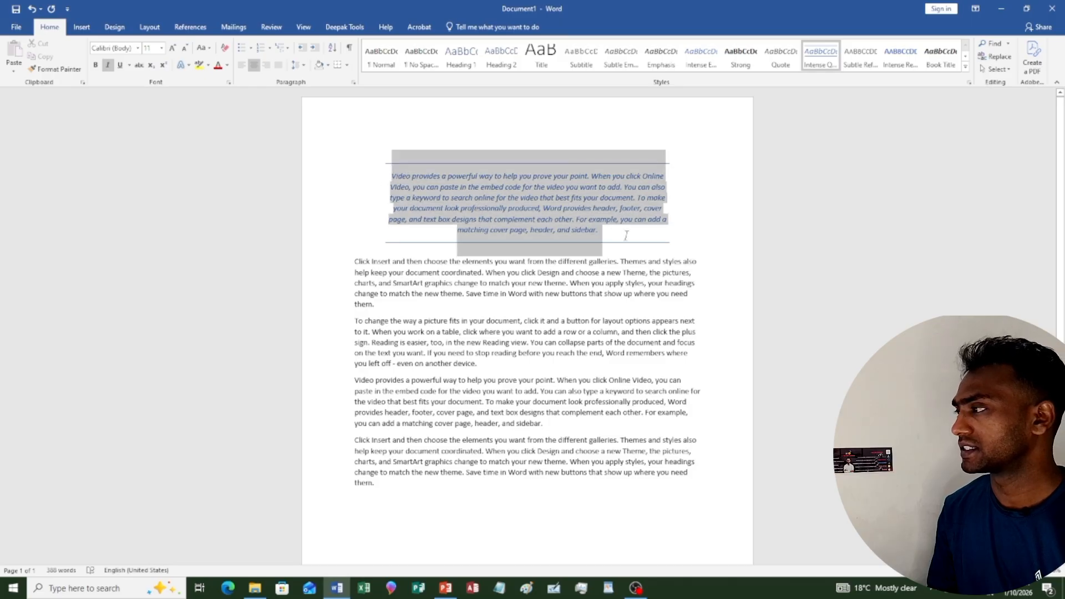
pyautogui.click(551, 214)
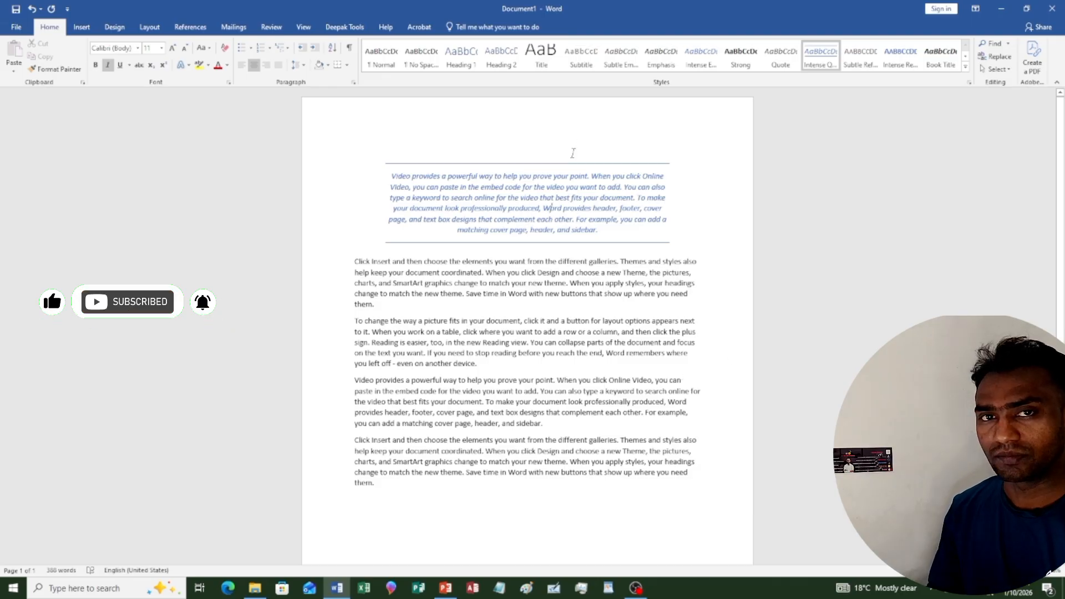
pyautogui.hotkey('ctrl', 'z')
pyautogui.press('Right')
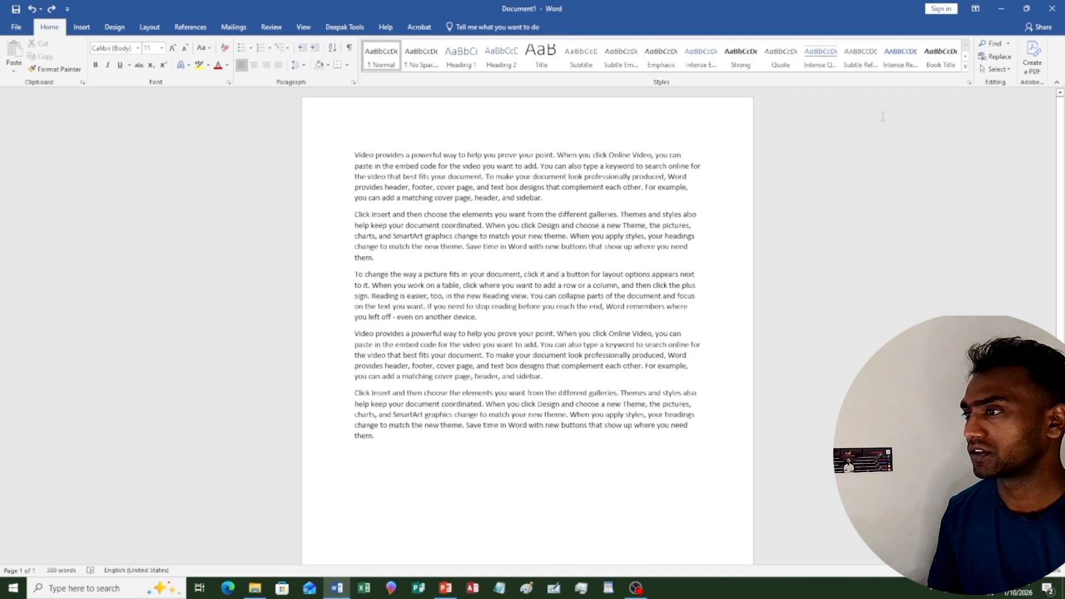
# Create a new style from the first paragraph's formatting, named with the author's first name followed by STYLE.
pyautogui.click(965, 70)
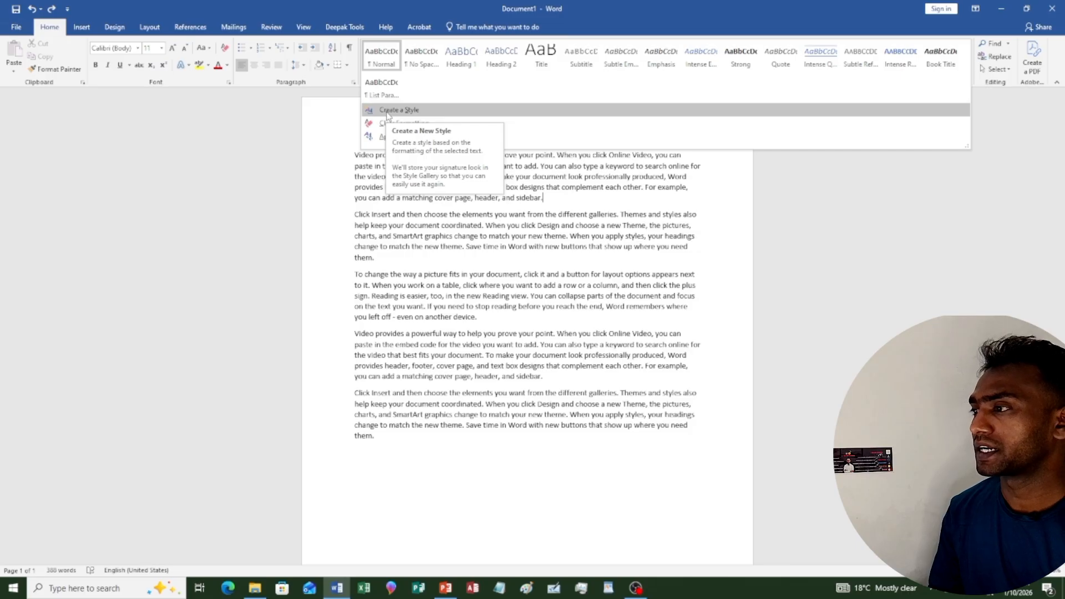
pyautogui.click(388, 111)
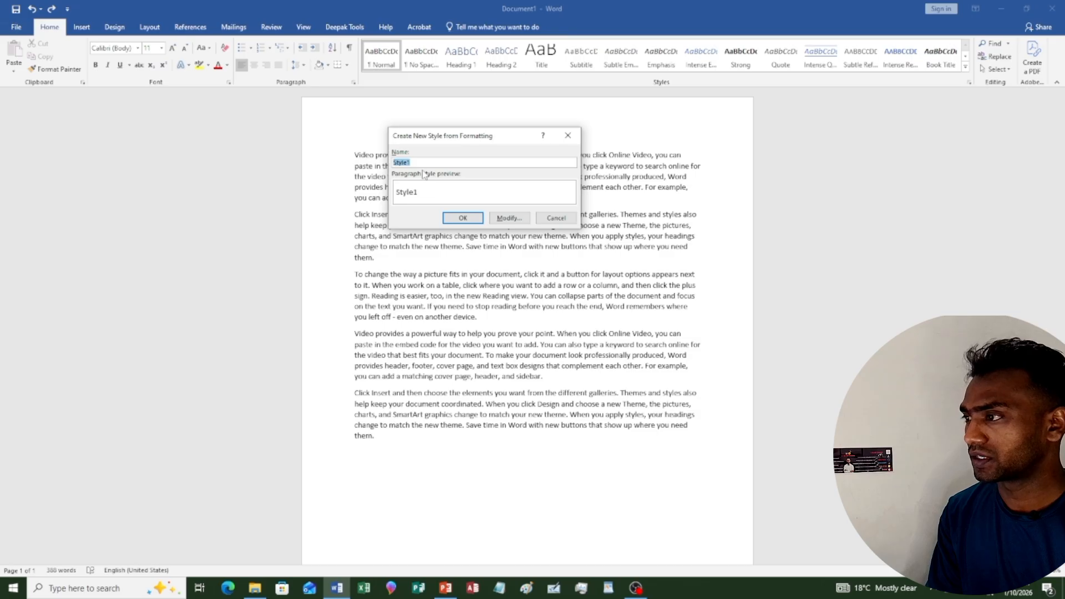
pyautogui.write('de')
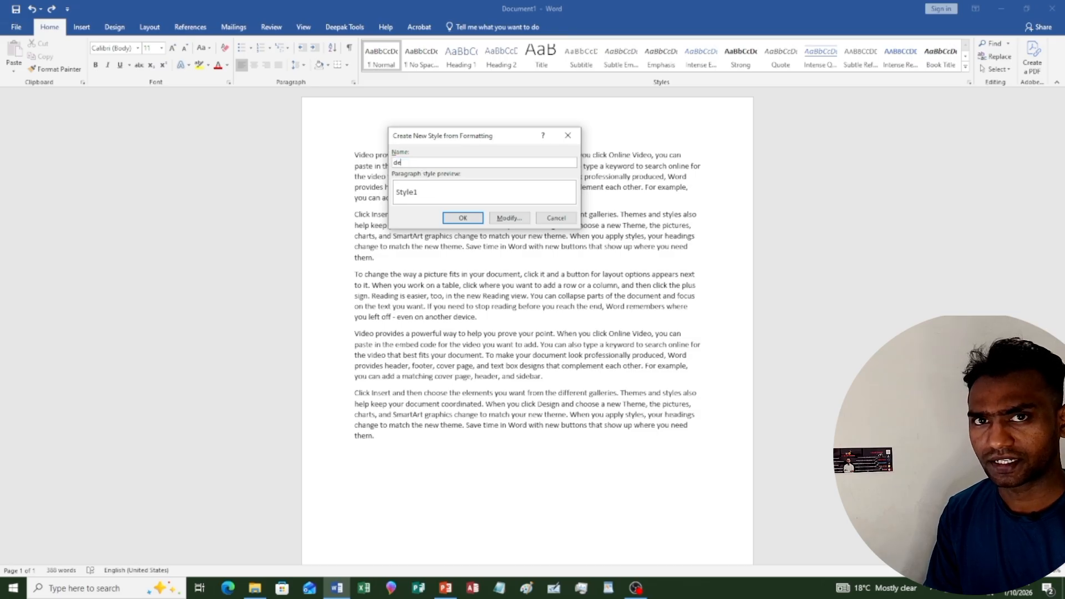
pyautogui.press('BackSpace')
pyautogui.press('BackSpace')
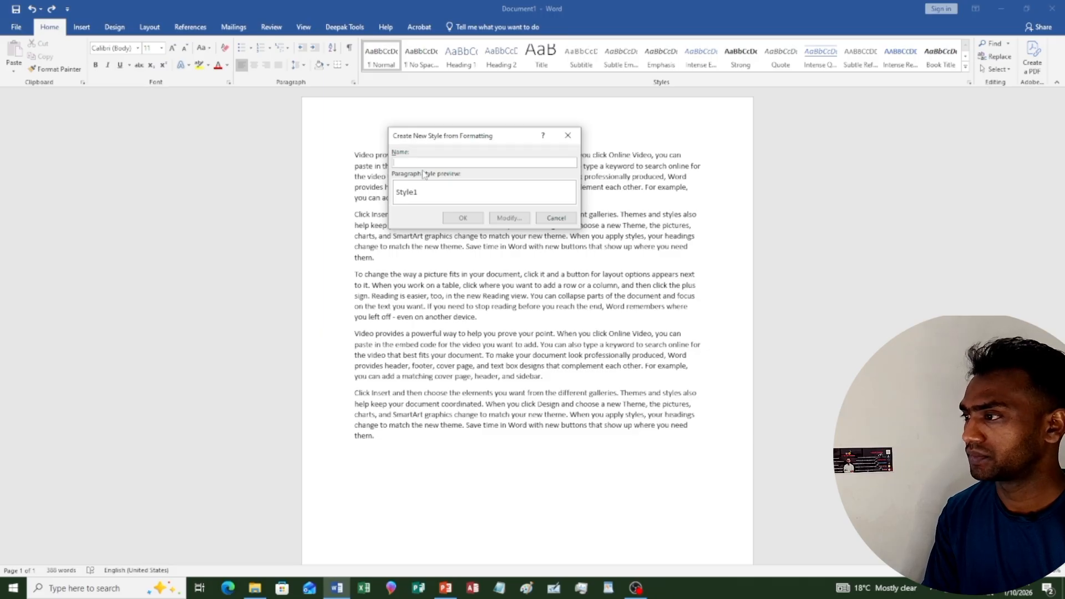
pyautogui.write('DEEPAK STYL')
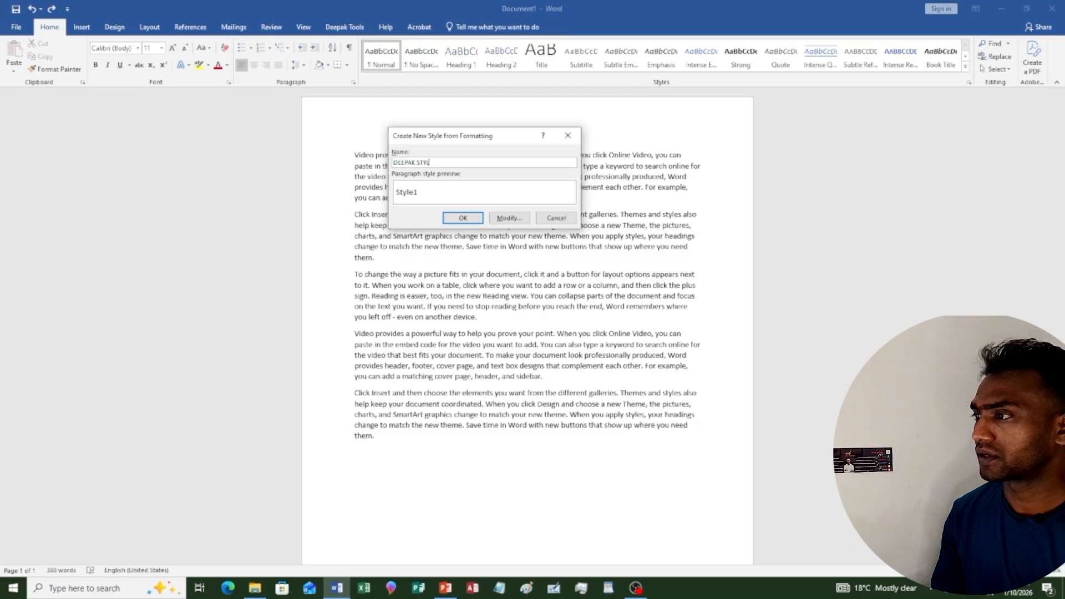
pyautogui.write('E')
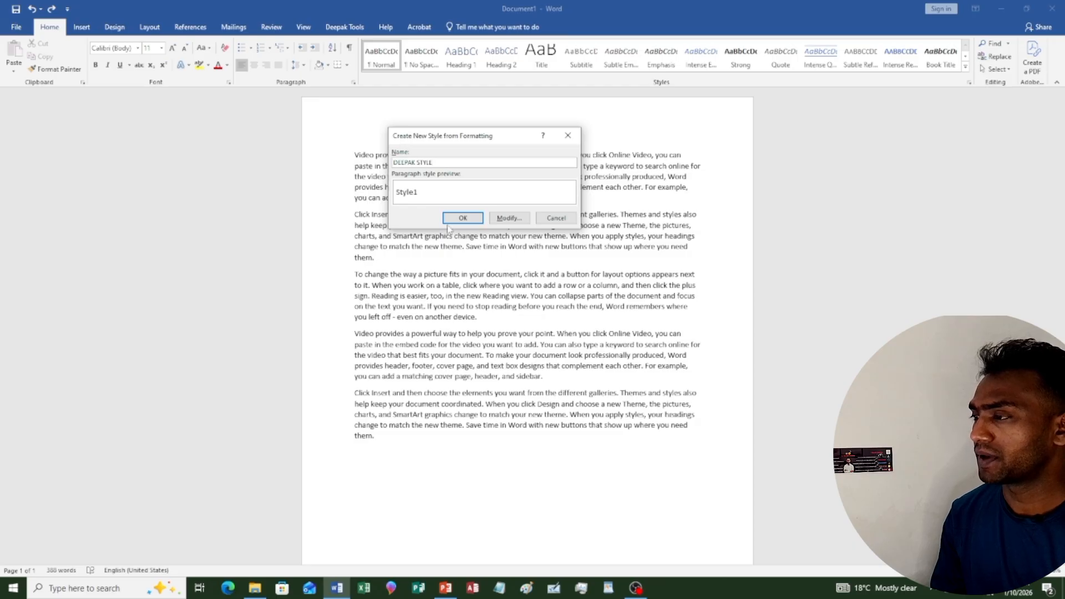
# Give the new style an Accent 6 green font colour, the Arial Rounded MT Bold font and underlining, and save it.
pyautogui.click(515, 219)
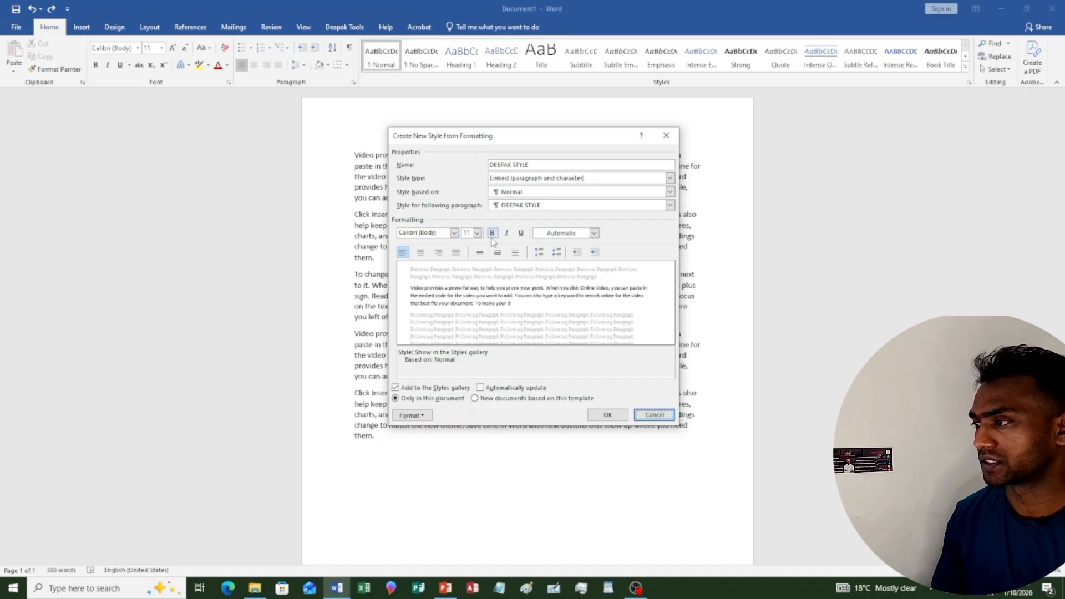
pyautogui.click(594, 233)
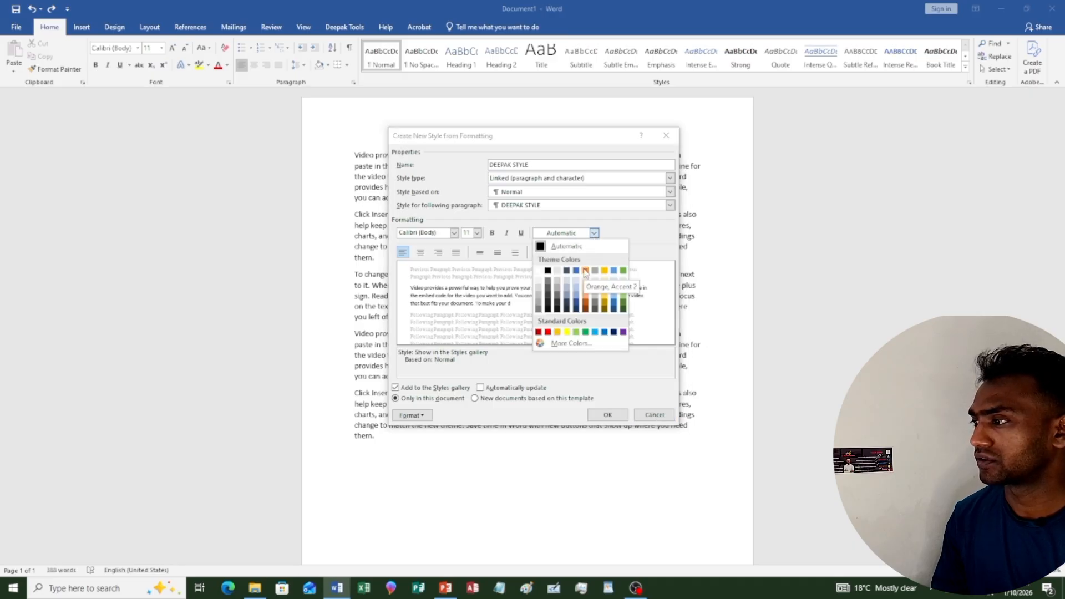
pyautogui.click(624, 272)
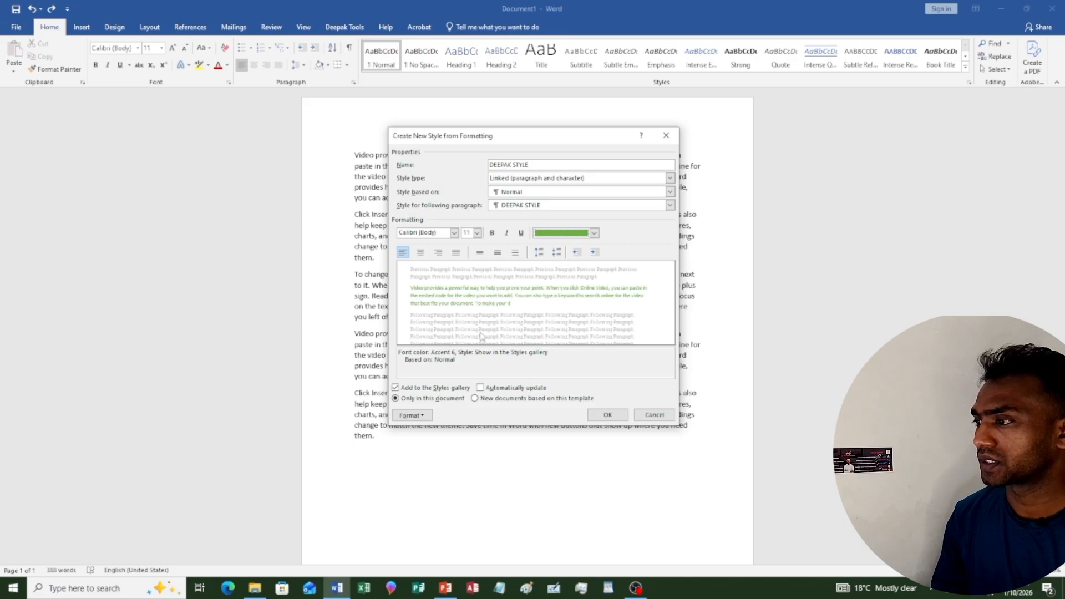
pyautogui.click(454, 235)
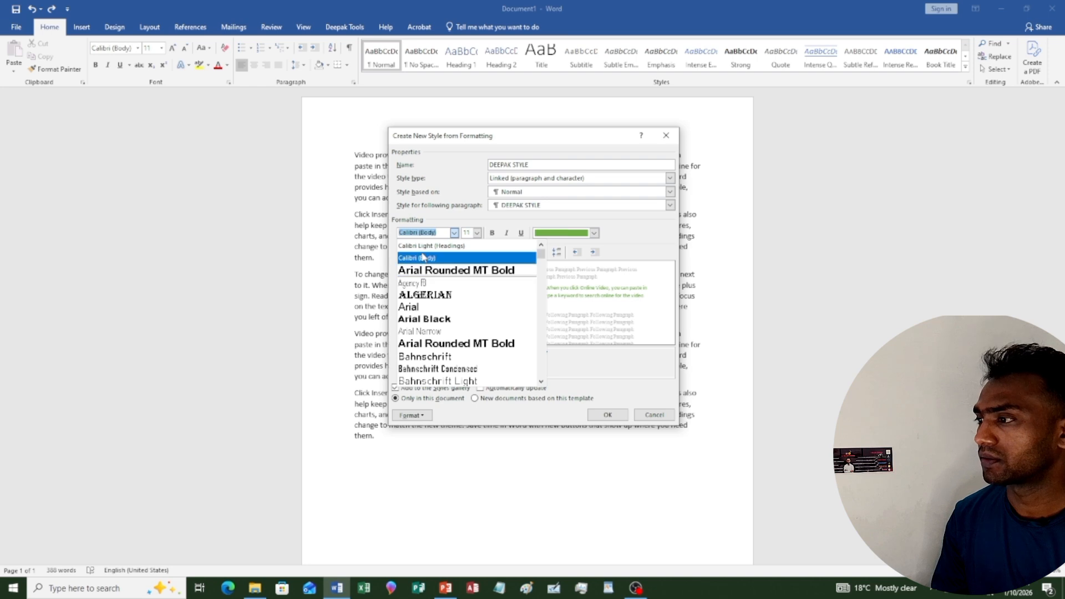
pyautogui.click(438, 272)
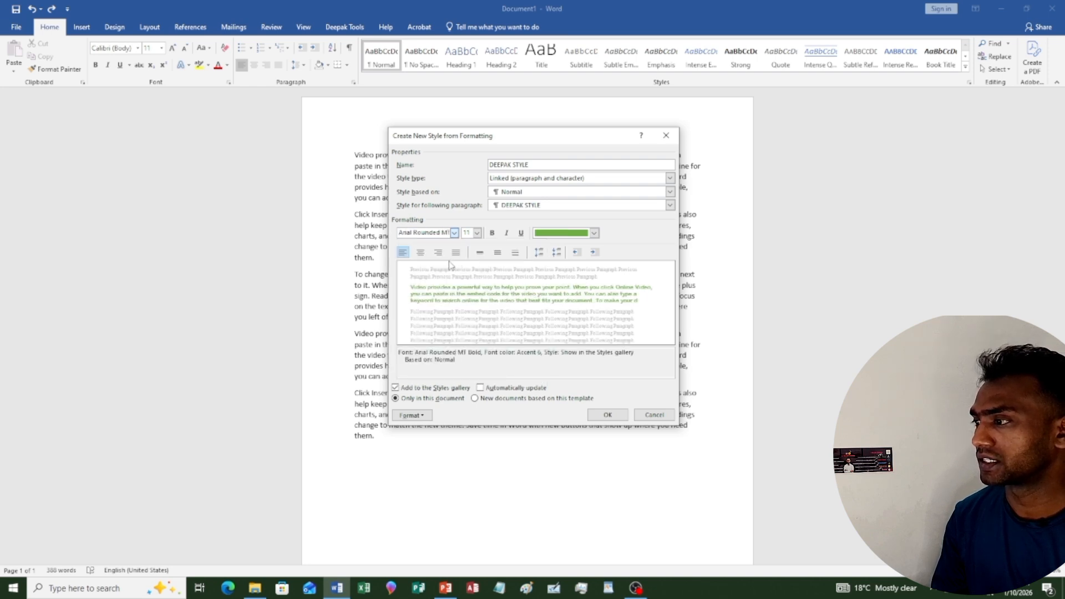
pyautogui.click(522, 234)
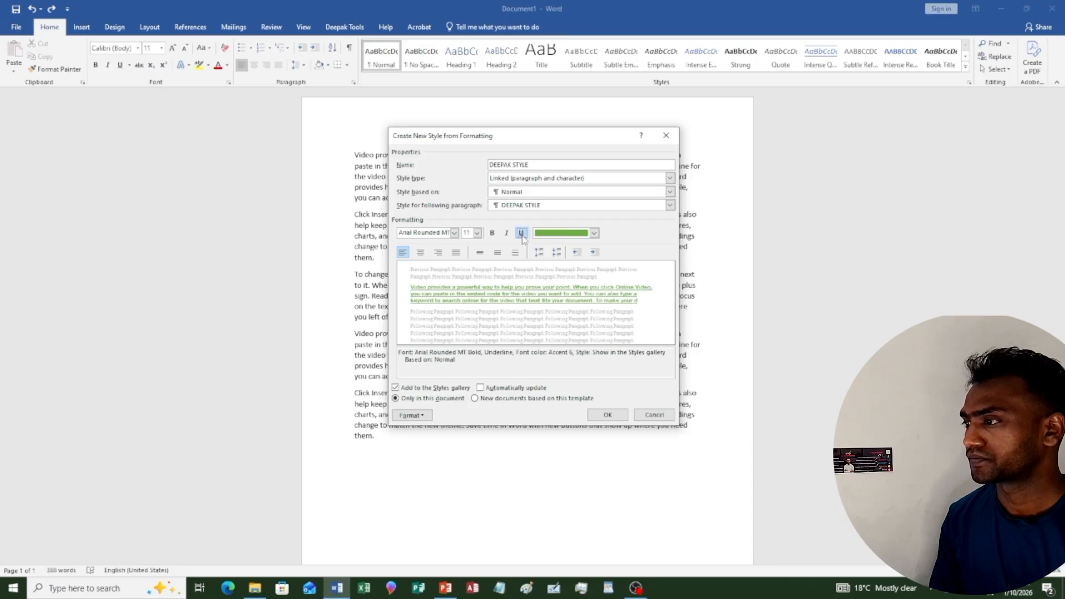
pyautogui.click(605, 415)
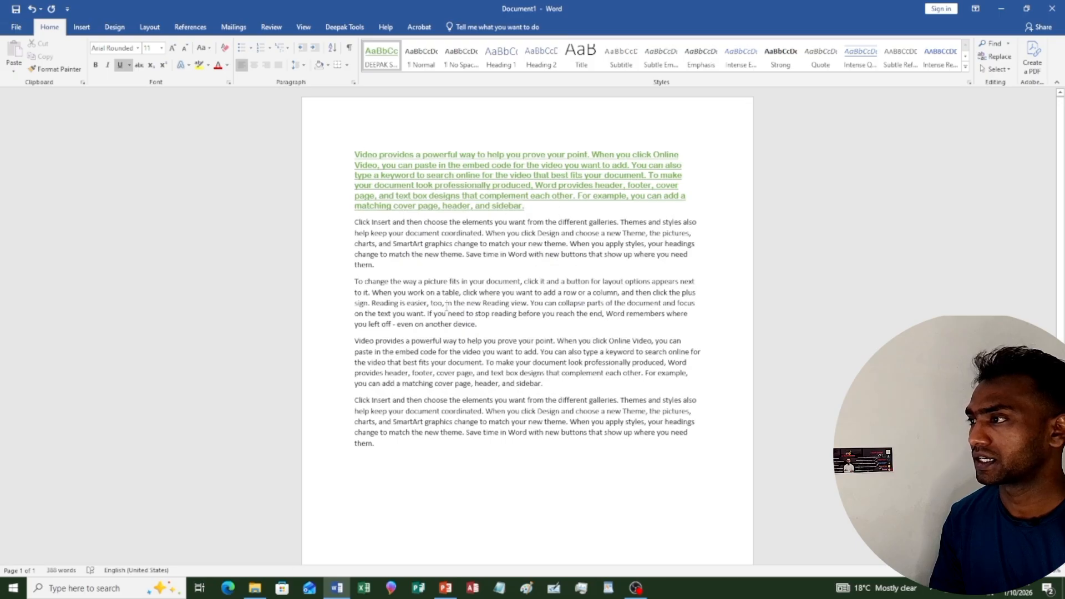
# Apply the new custom green underlined style to the second paragraph.
pyautogui.moveTo(353, 222); pyautogui.dragTo(383, 274)
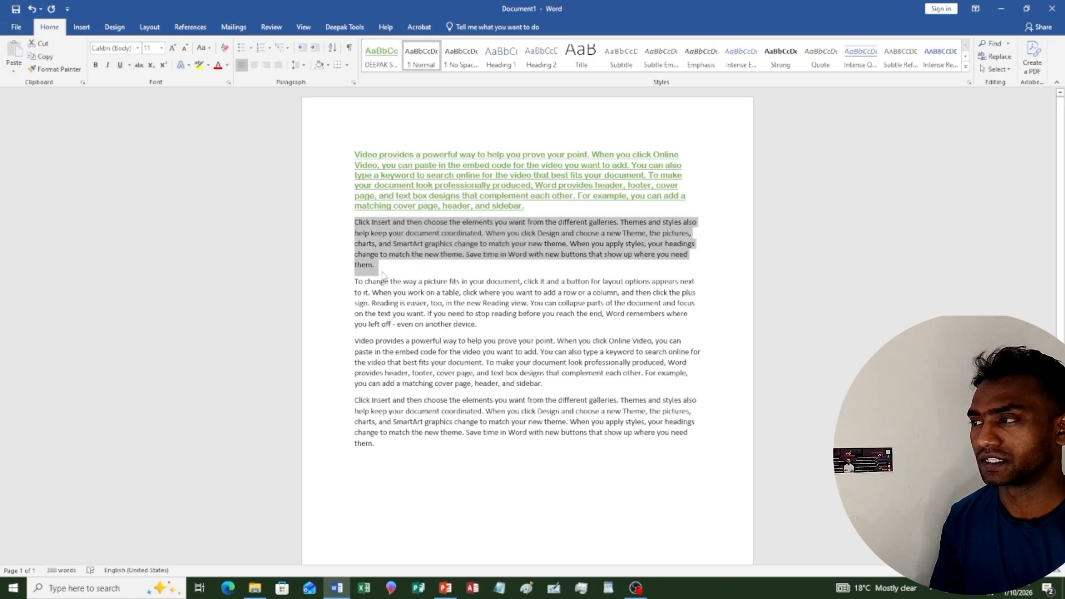
pyautogui.click(379, 57)
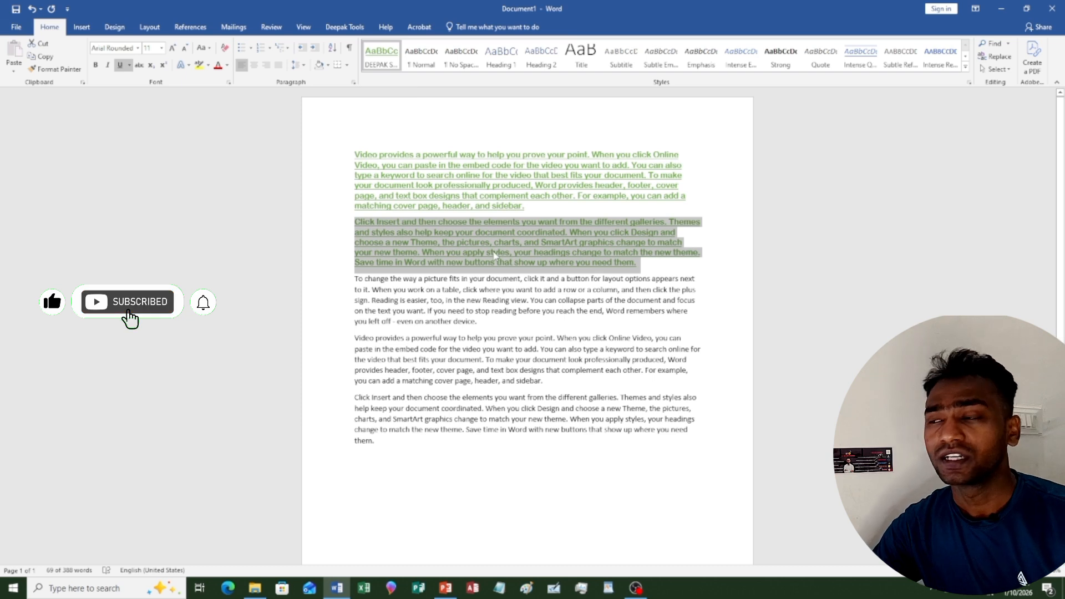
pyautogui.click(494, 252)
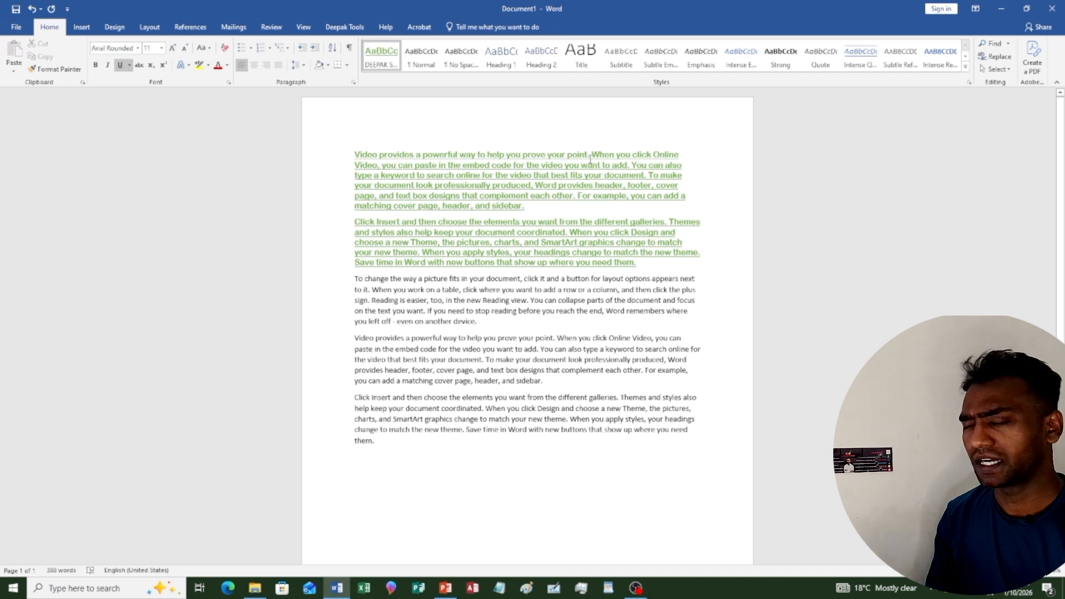
# Clear the formatting of the first two paragraphs.
pyautogui.moveTo(358, 156); pyautogui.dragTo(650, 265)
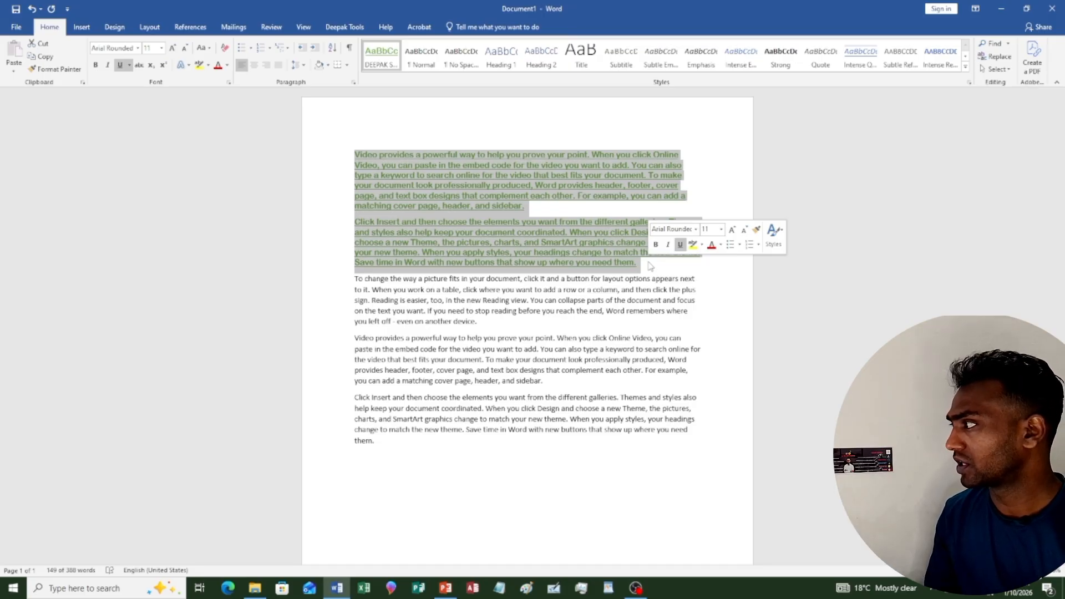
pyautogui.click(966, 71)
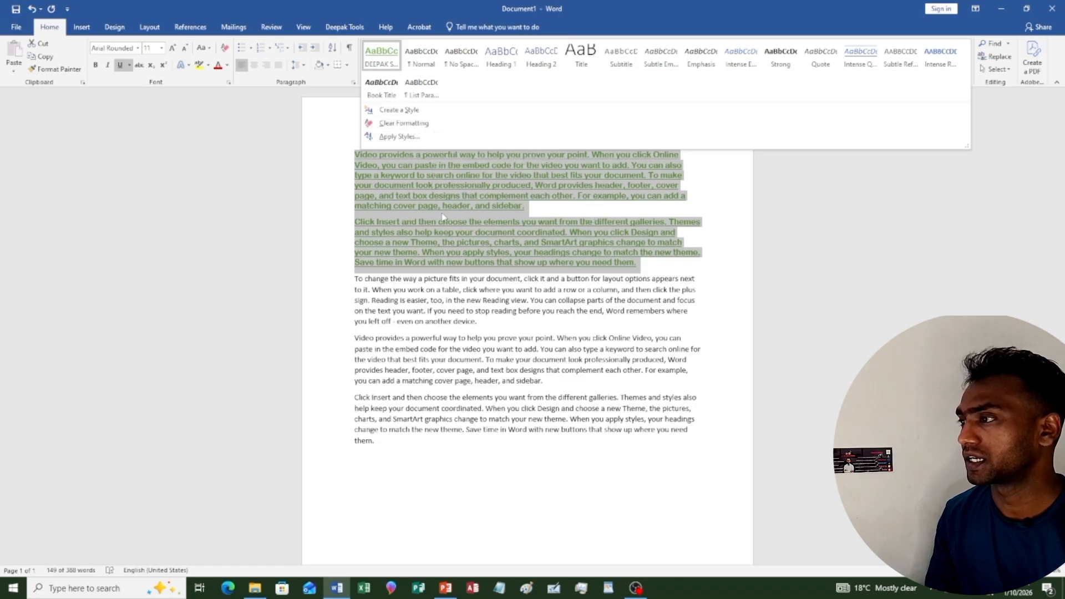
pyautogui.click(392, 125)
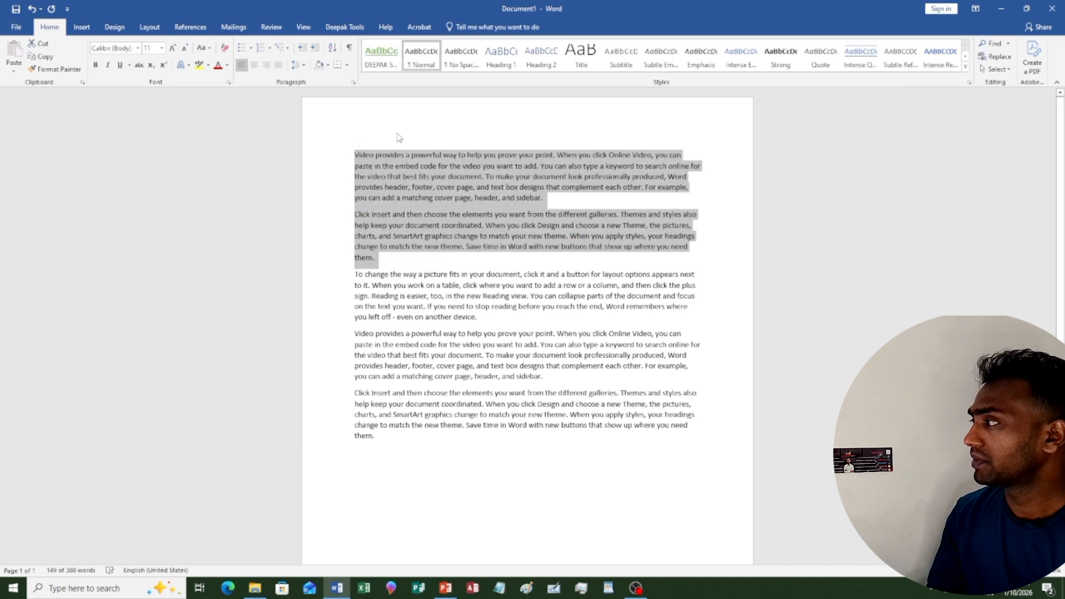
pyautogui.click(568, 212)
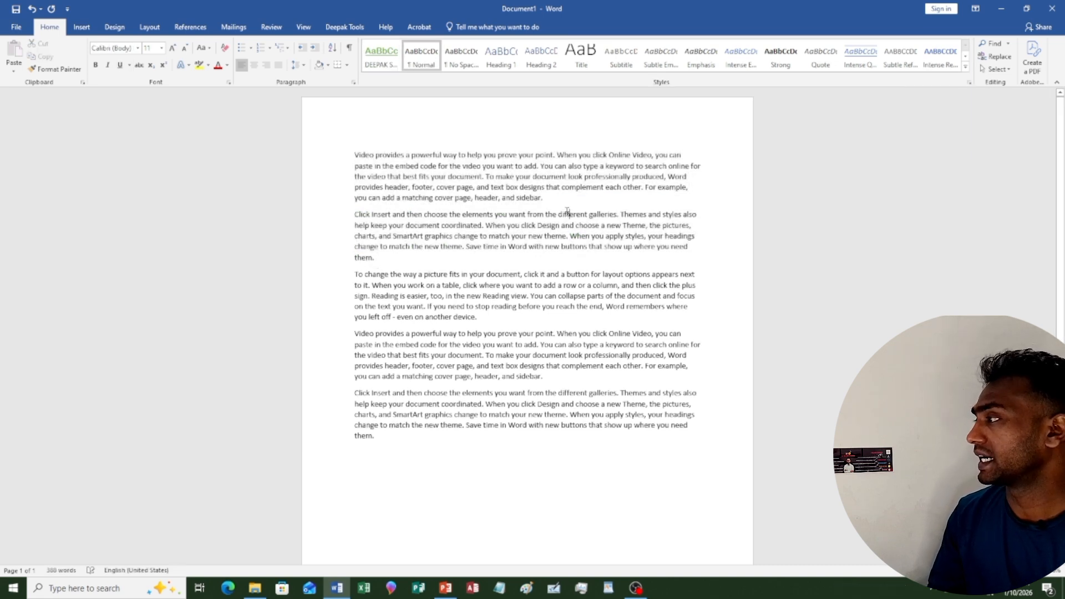
# Apply the Subtitle style to the second paragraph by entering its name in Apply Styles, with the pane moved beside the page.
pyautogui.click(966, 68)
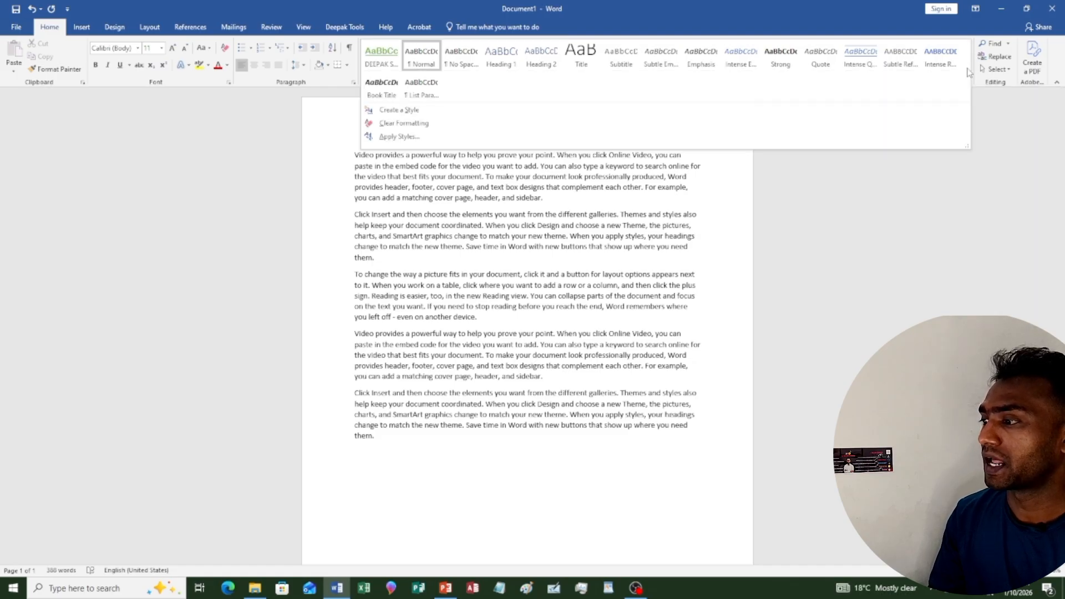
pyautogui.click(404, 137)
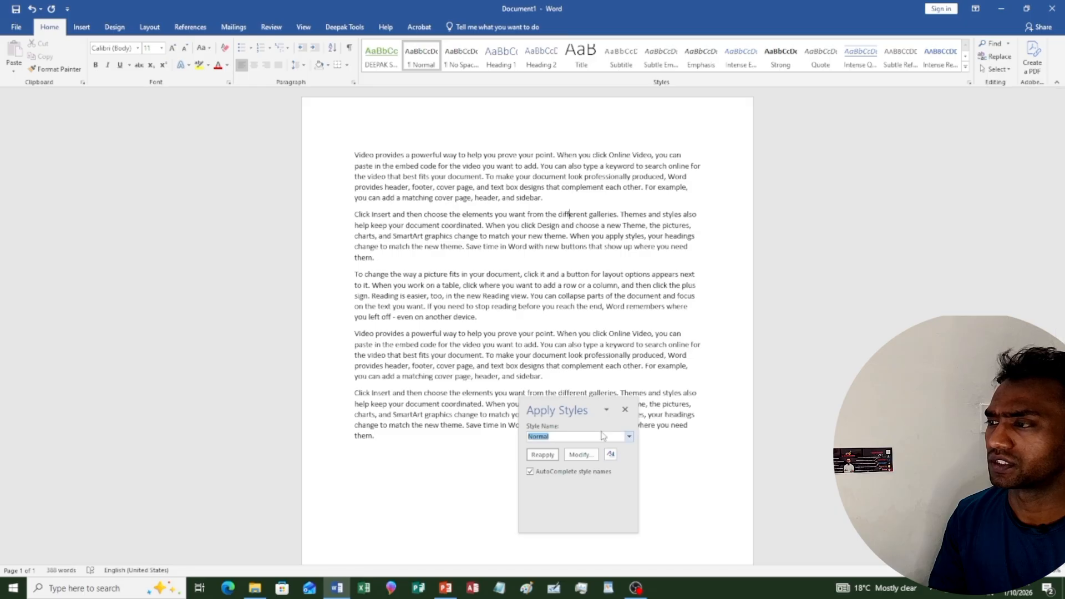
pyautogui.moveTo(577, 411); pyautogui.dragTo(281, 209)
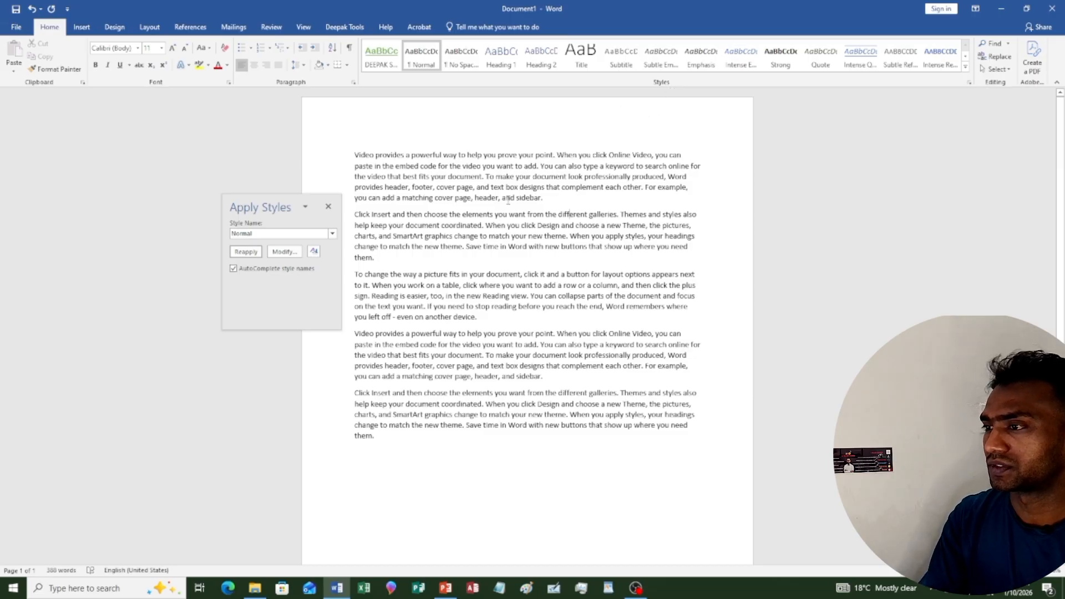
pyautogui.click(258, 232)
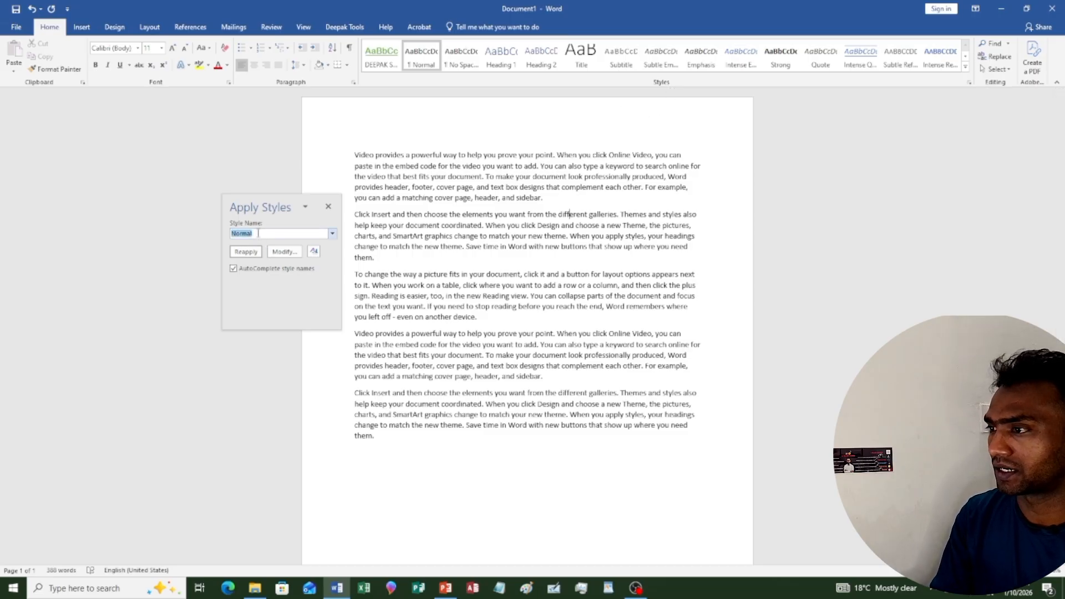
pyautogui.write('Subtitle')
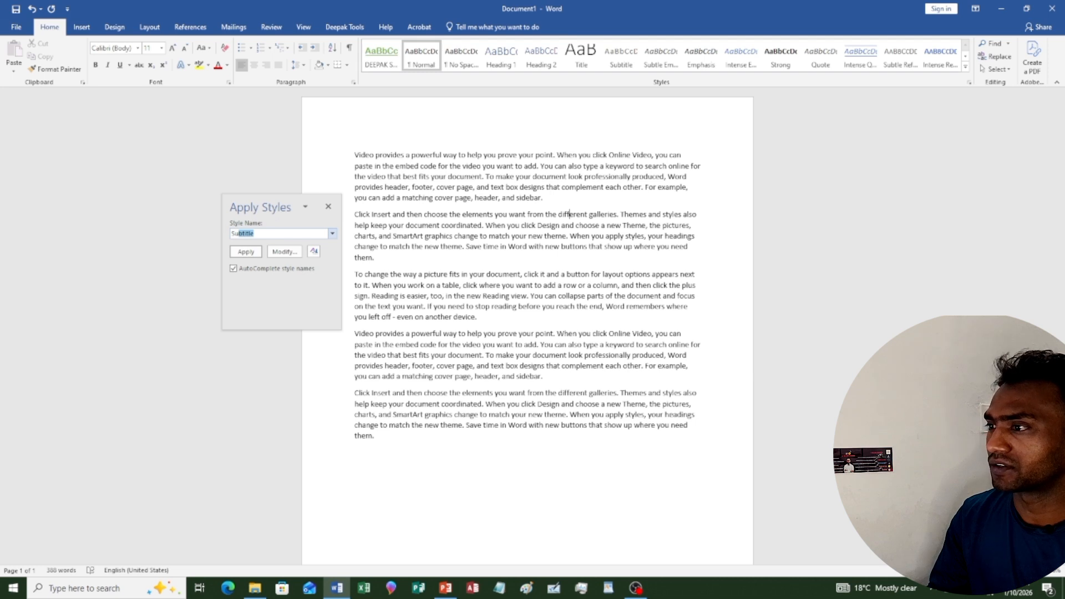
pyautogui.press('Right')
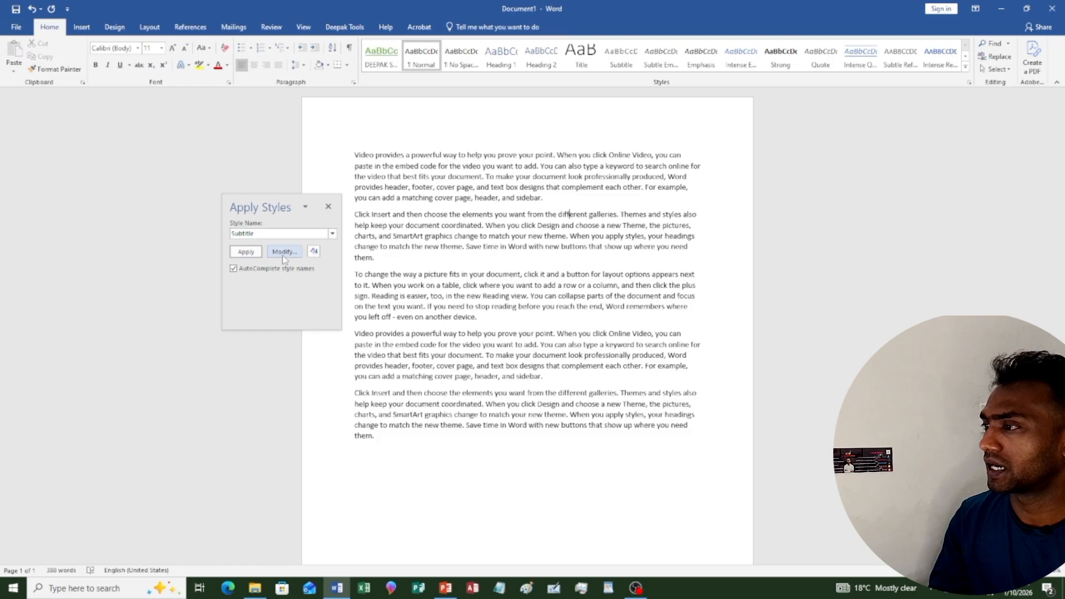
pyautogui.click(252, 256)
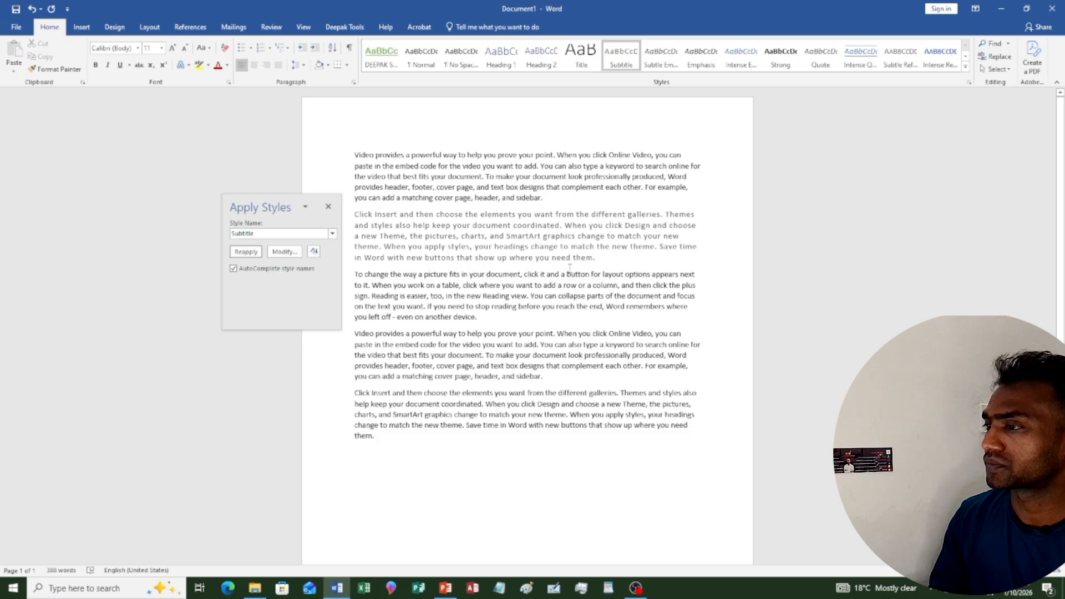
# Examine the base styles offered when modifying the Subtitle style, and close the dialog and Apply Styles without saving changes.
pyautogui.click(295, 253)
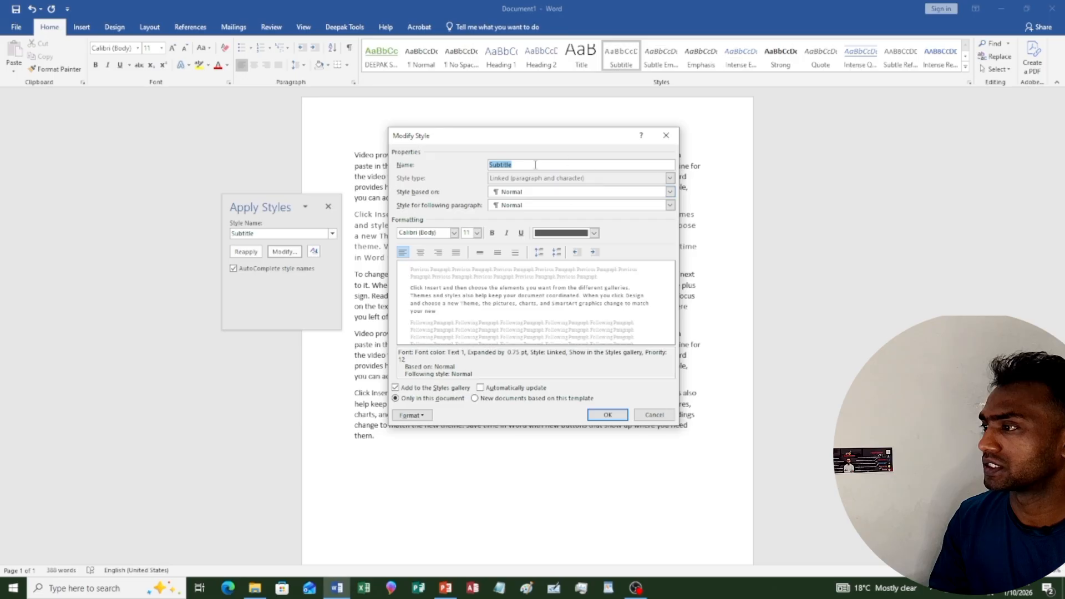
pyautogui.click(670, 192)
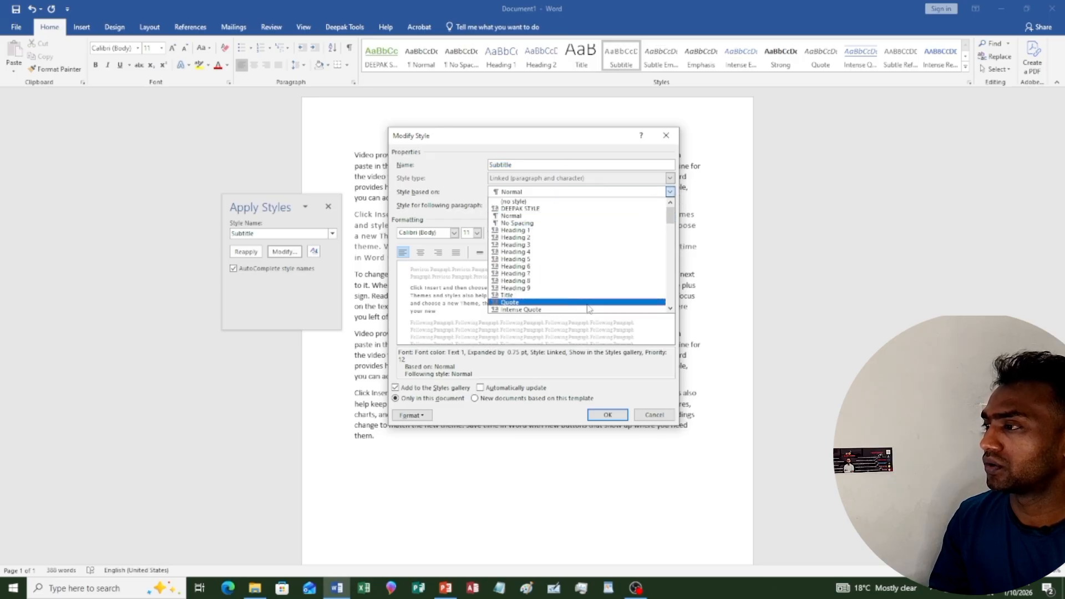
pyautogui.scroll(-5, 588, 271)
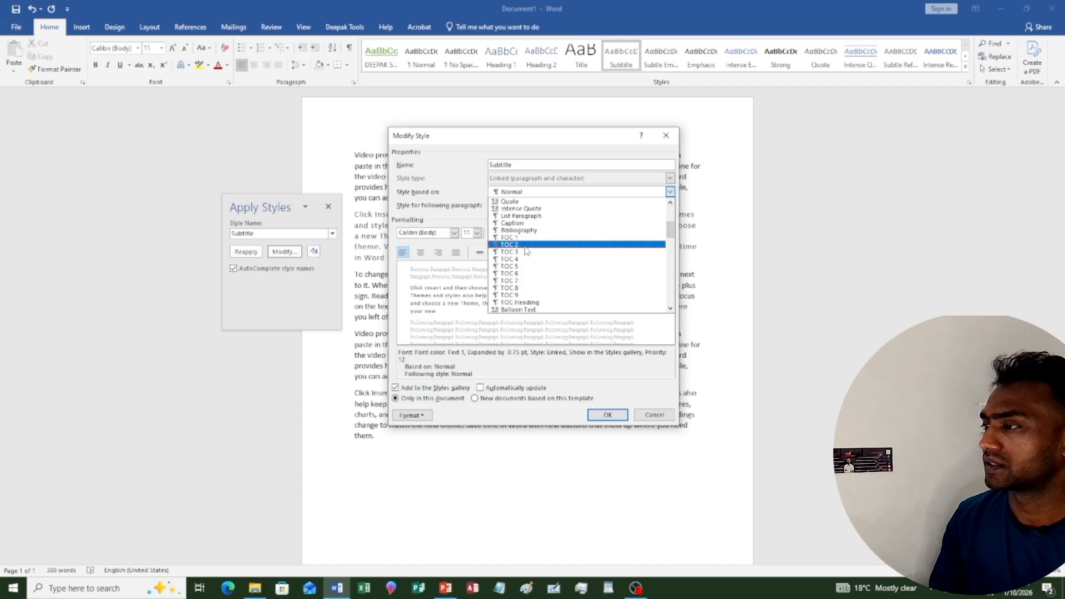
pyautogui.scroll(-3, 530, 255)
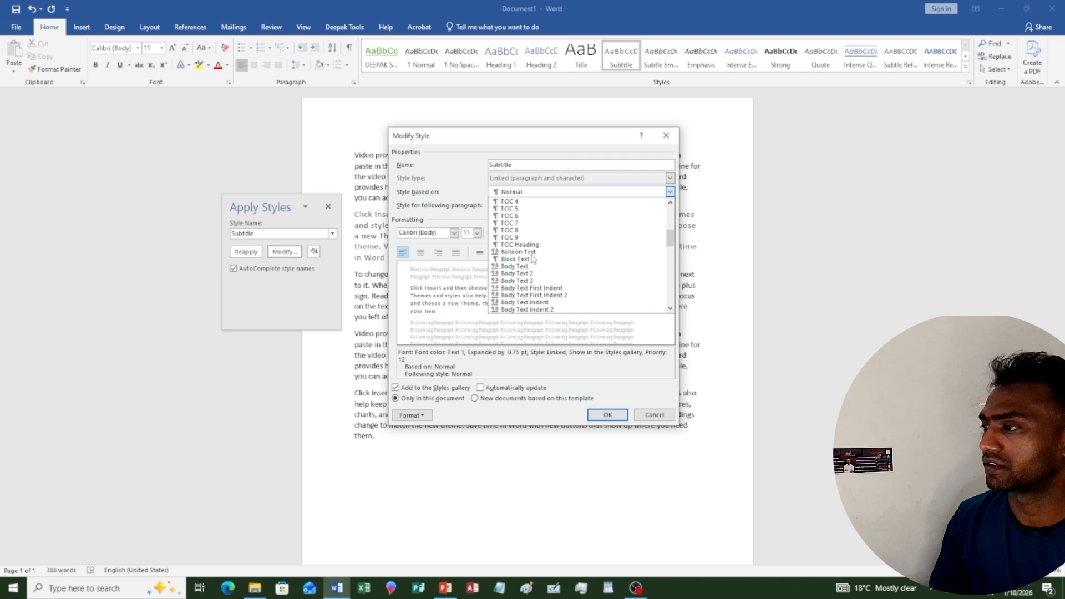
pyautogui.scroll(-8, 533, 258)
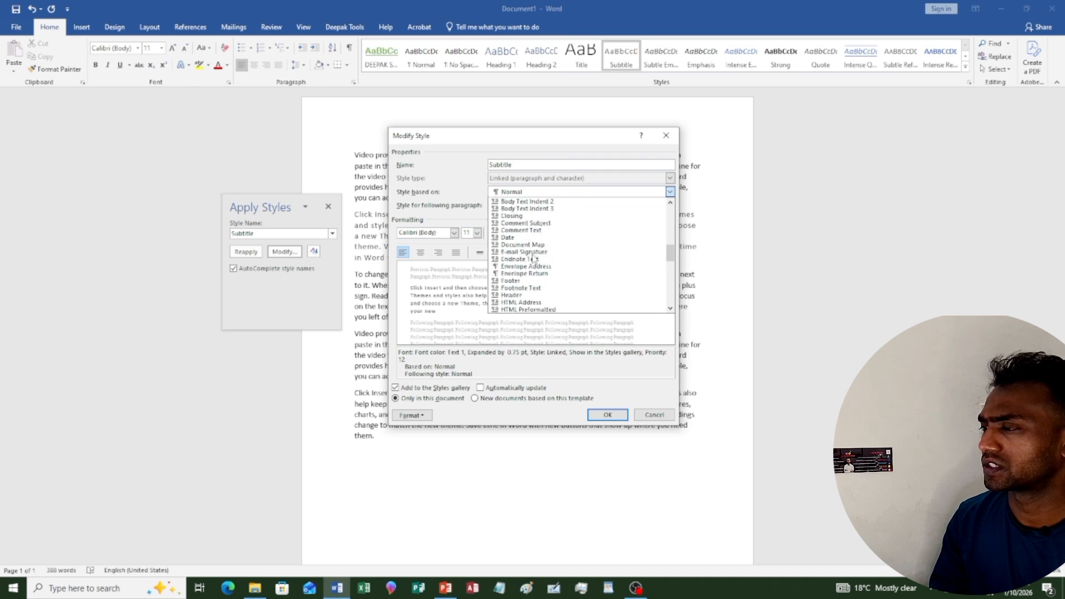
pyautogui.scroll(-2, 536, 258)
pyautogui.scroll(2, 539, 256)
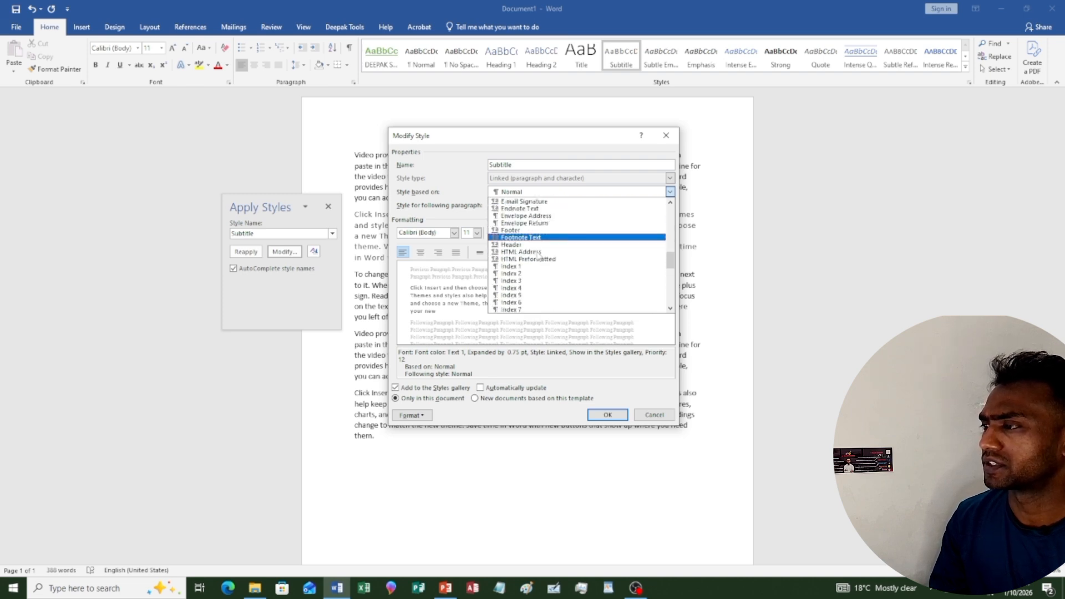
pyautogui.scroll(-4, 539, 256)
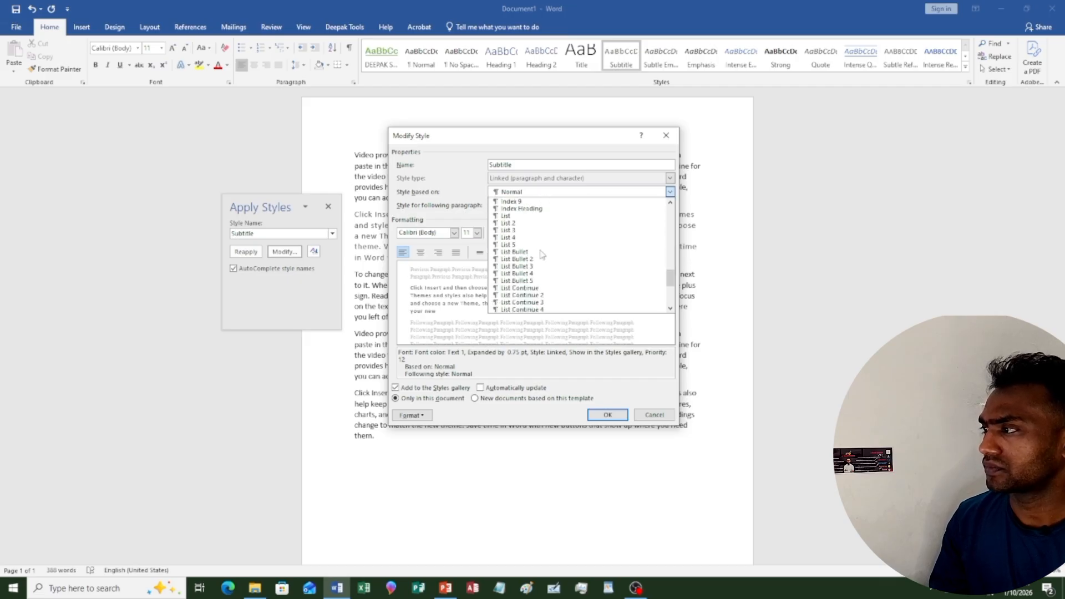
pyautogui.scroll(-5, 541, 252)
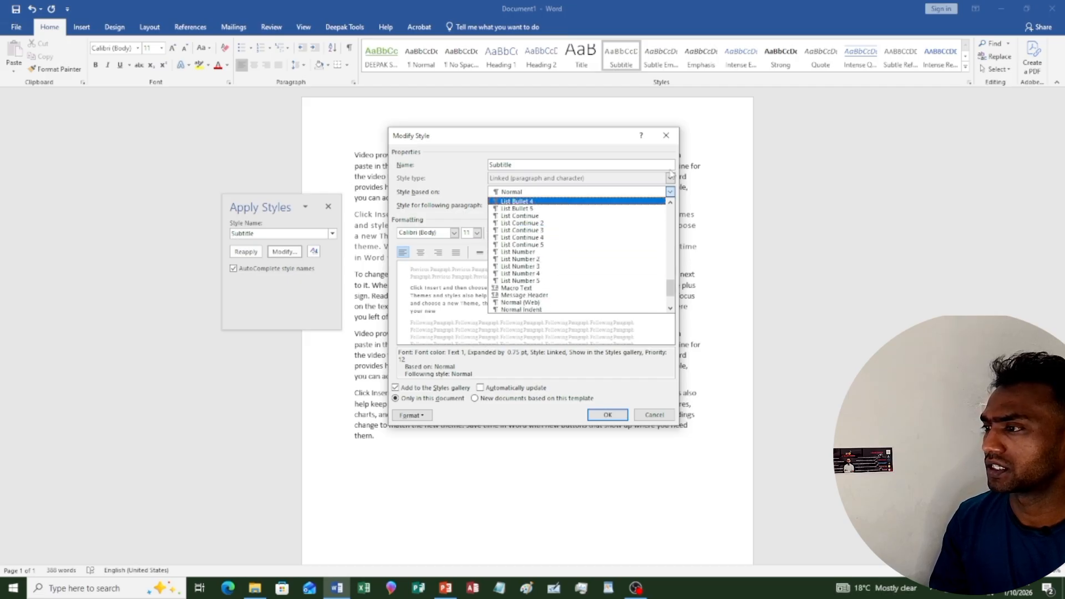
pyautogui.click(663, 138)
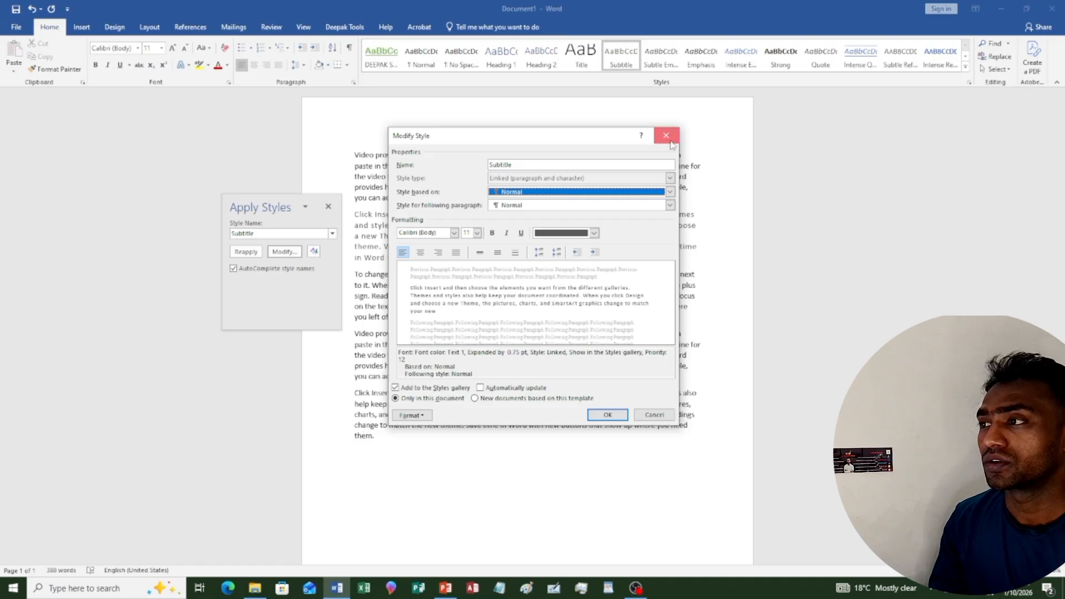
pyautogui.click(665, 135)
pyautogui.click(328, 207)
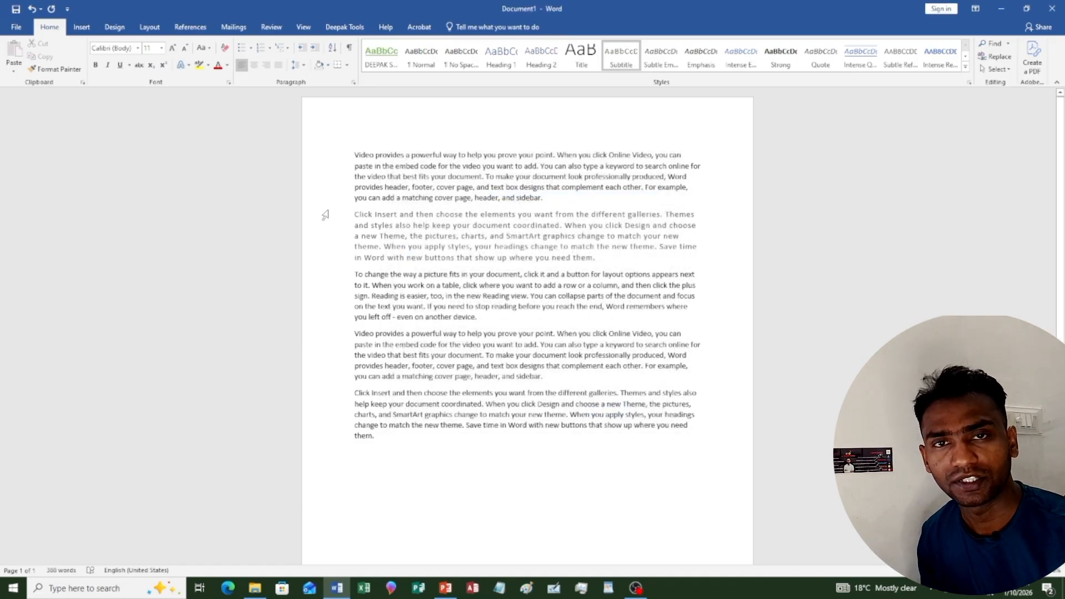